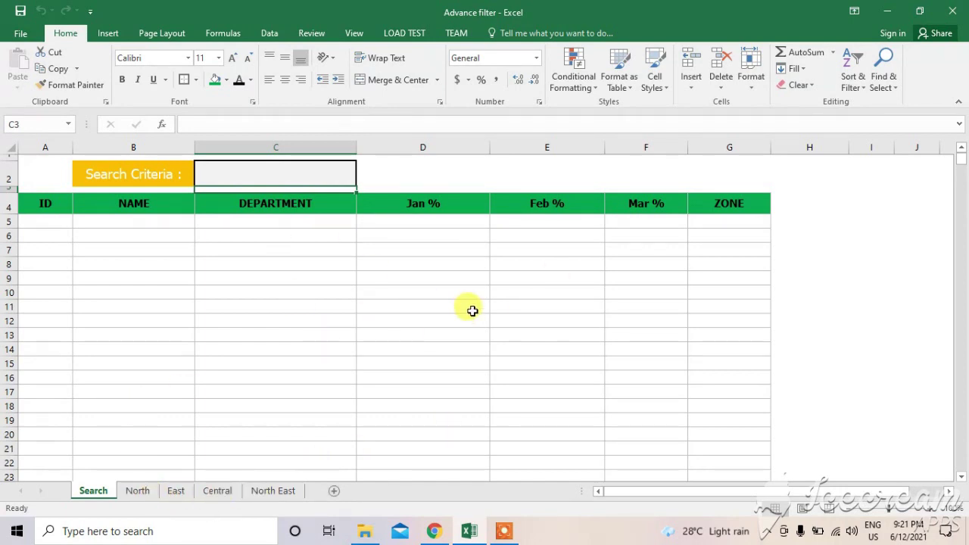
# Review the North, East, Central and North East zone sheets, then return to the Search sheet
pyautogui.click(137, 492)
pyautogui.click(176, 491)
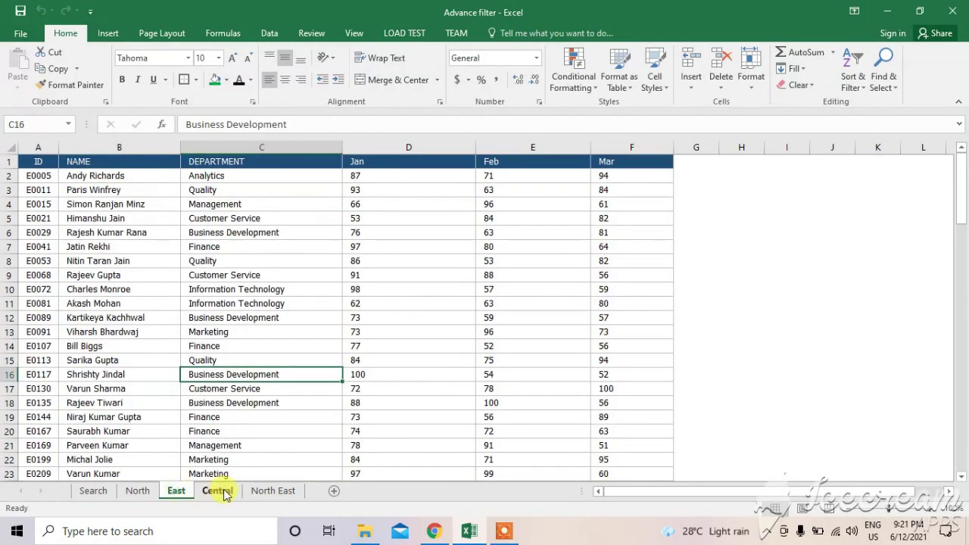
pyautogui.click(223, 492)
pyautogui.click(273, 492)
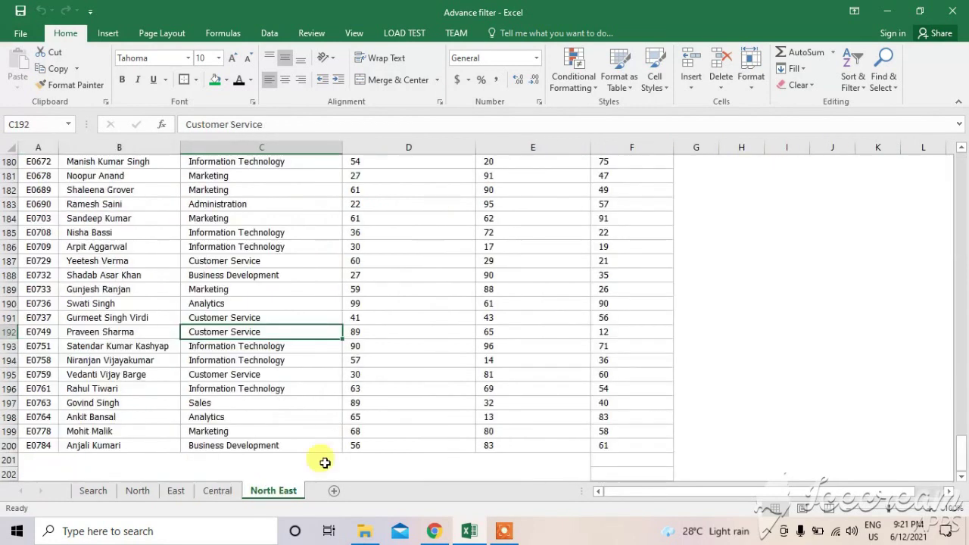
pyautogui.click(134, 492)
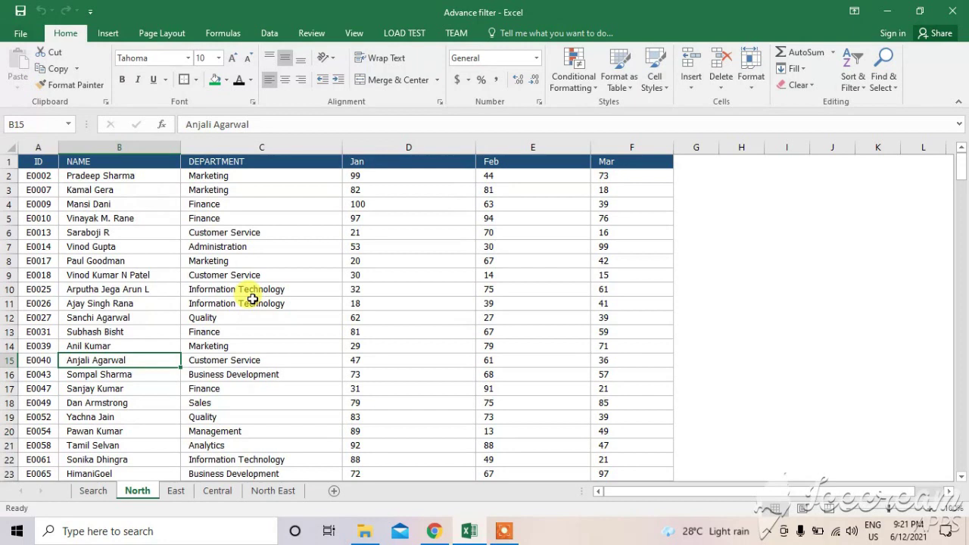
pyautogui.click(90, 491)
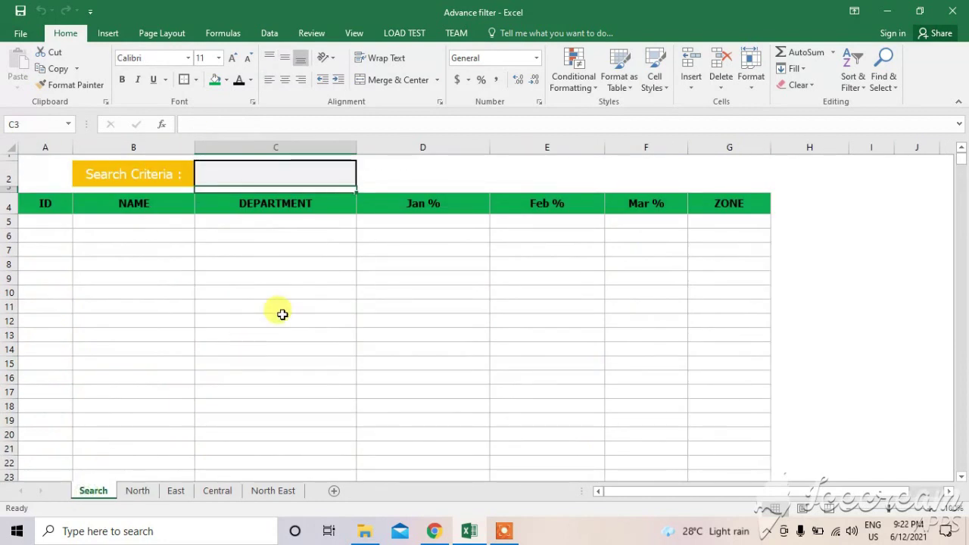
pyautogui.click(140, 490)
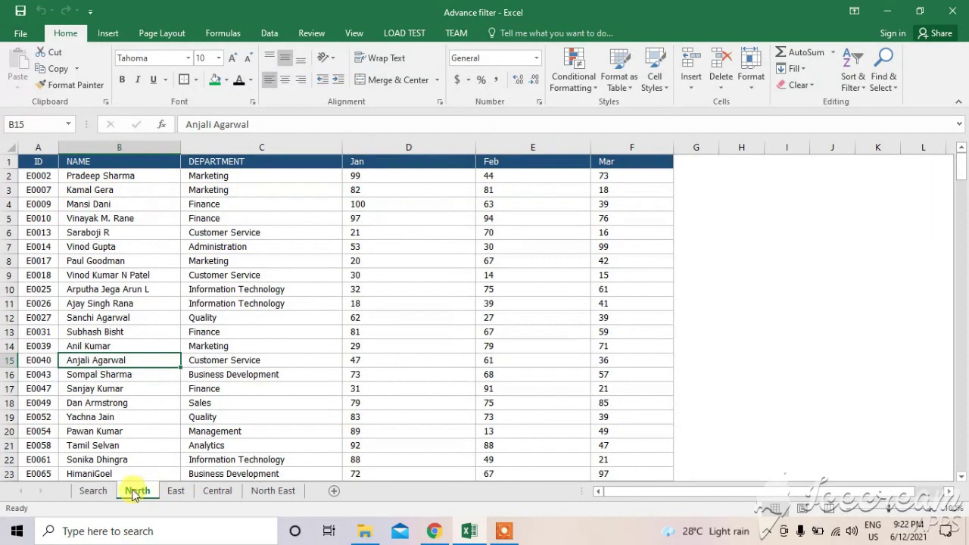
pyautogui.click(95, 492)
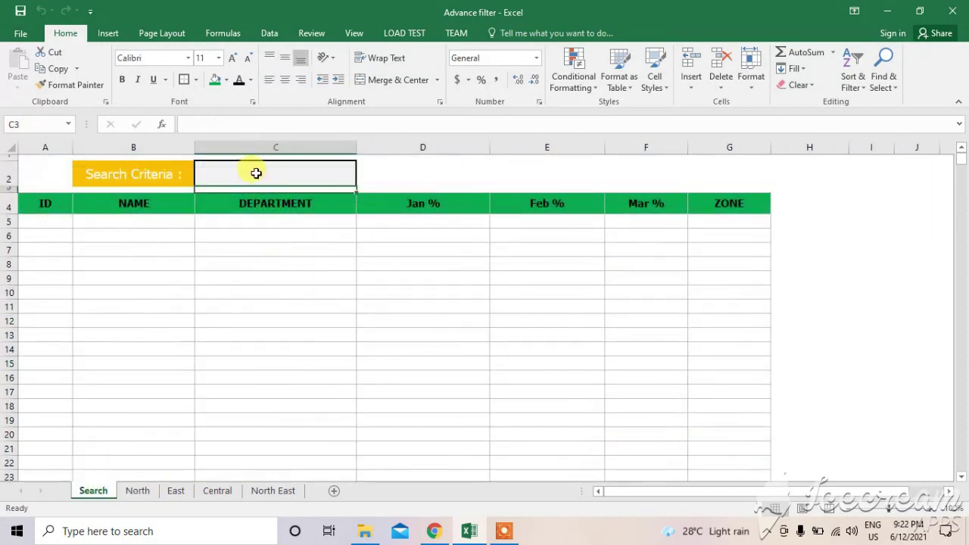
# Enter 'amit' as the search criterion in C2 to list the matching records
pyautogui.click(256, 173)
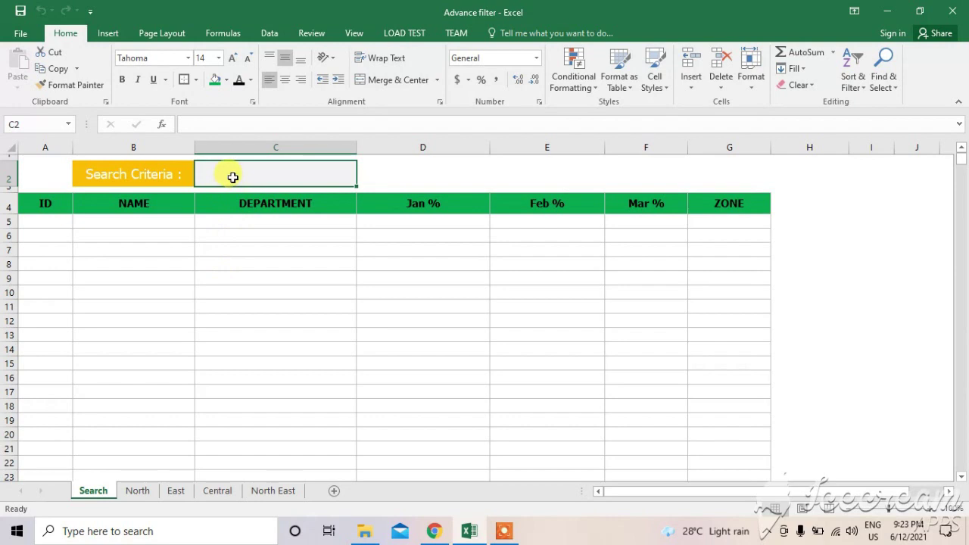
pyautogui.moveTo(53, 202)
pyautogui.mouseDown()
pyautogui.moveTo(655, 231)
pyautogui.moveTo(682, 222)
pyautogui.mouseUp()
pyautogui.click(443, 278)
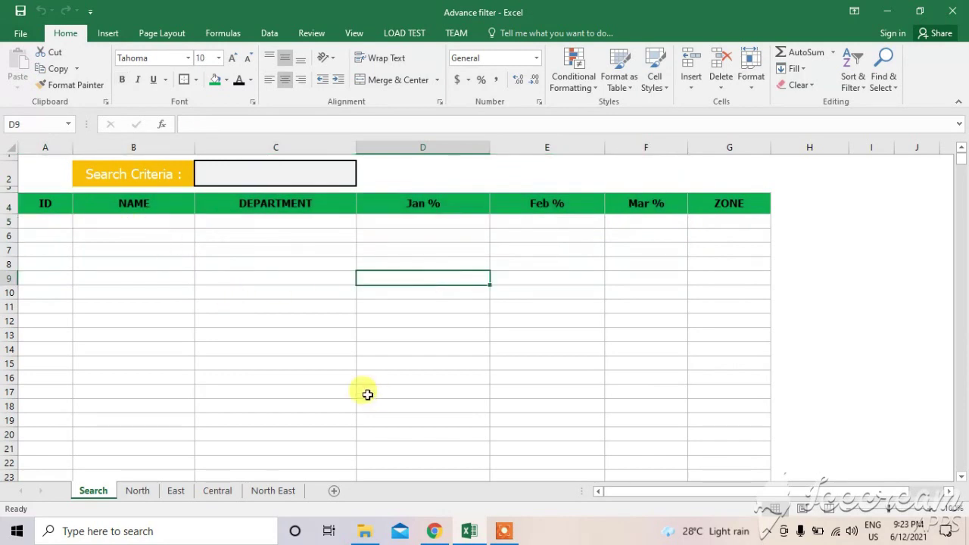
pyautogui.click(278, 177)
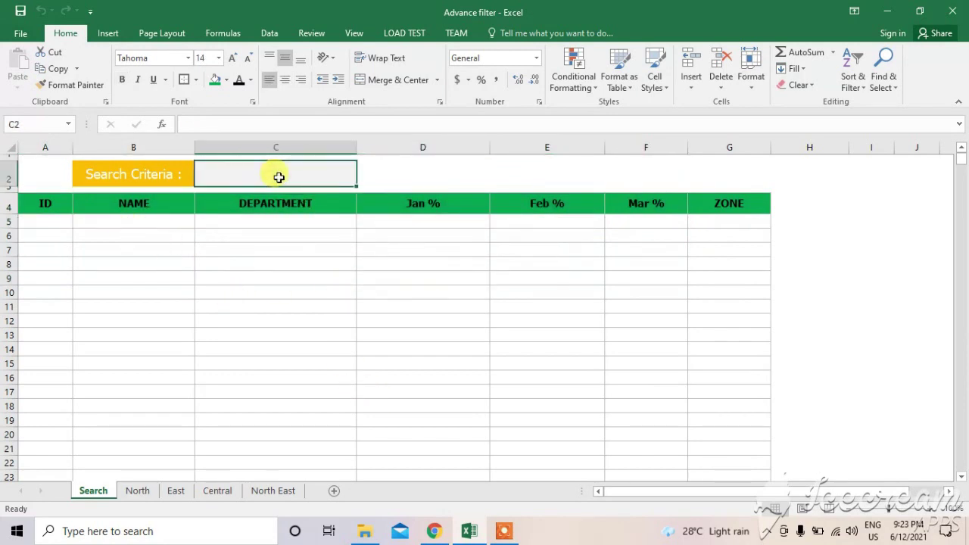
pyautogui.write('amit')
pyautogui.press('Return')
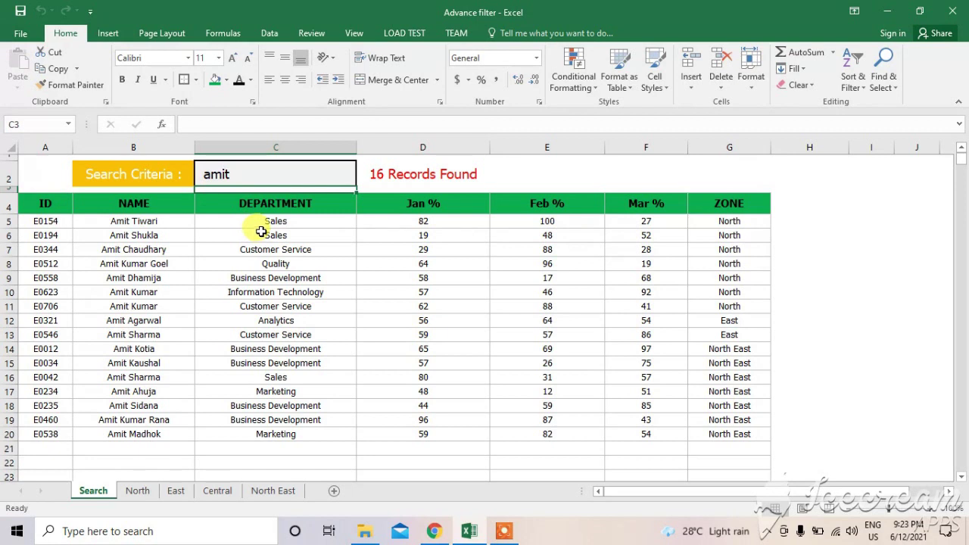
# Inspect the departments of several listed results, including the Quality one
pyautogui.click(261, 228)
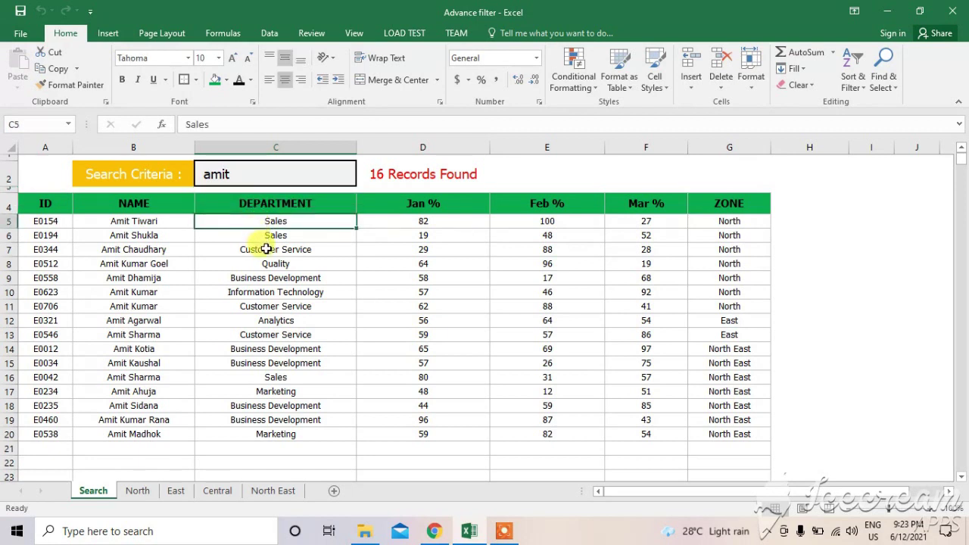
pyautogui.click(264, 249)
pyautogui.click(270, 263)
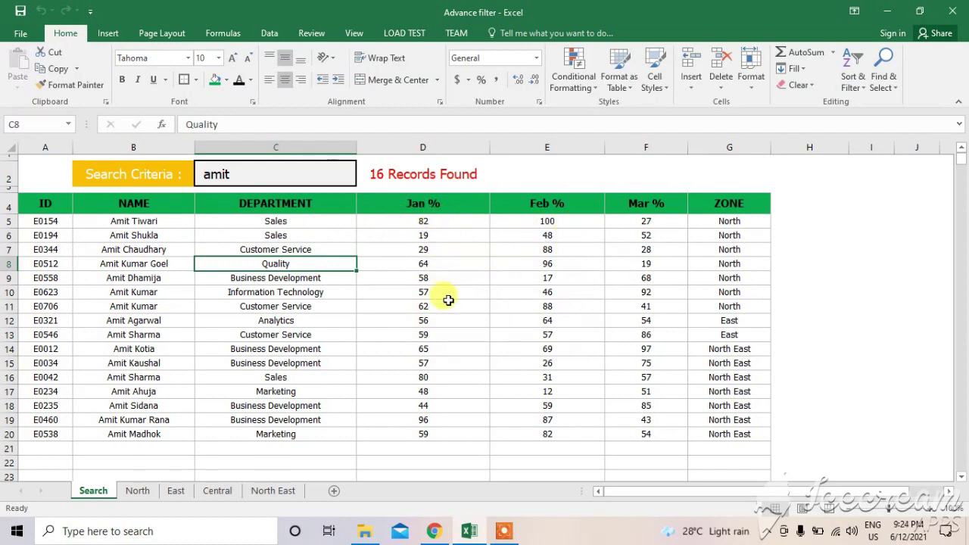
# Delete 'amit' from the search criterion cell C2
pyautogui.doubleClick(277, 175)
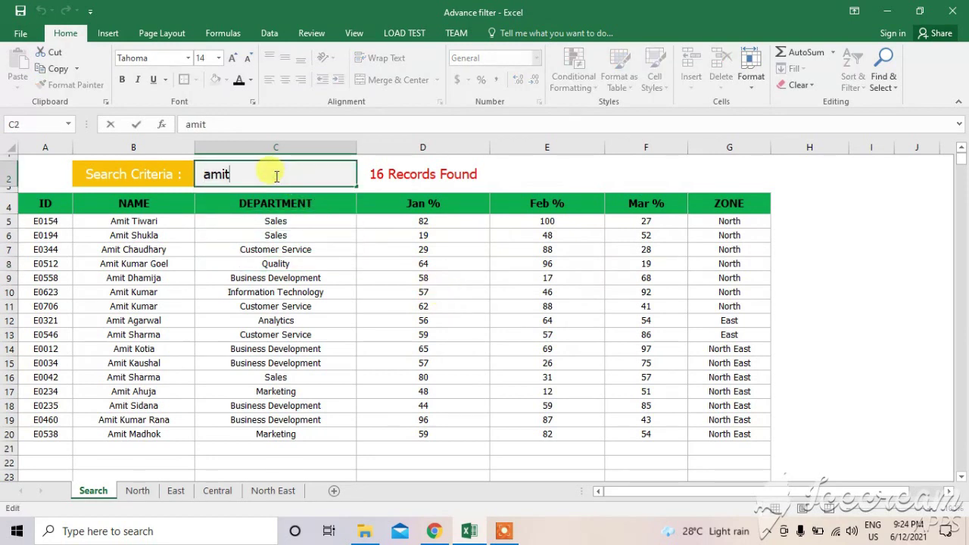
pyautogui.doubleClick(276, 176)
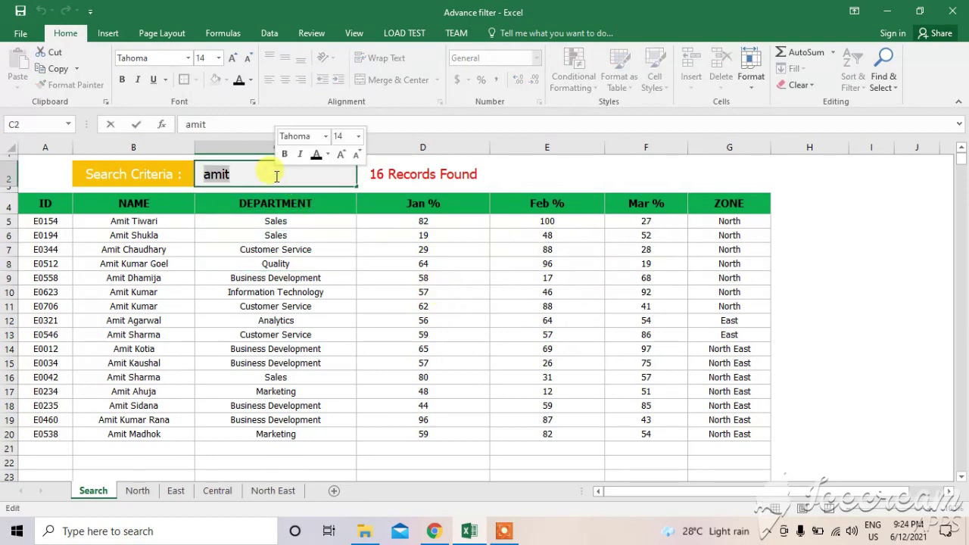
pyautogui.press('BackSpace')
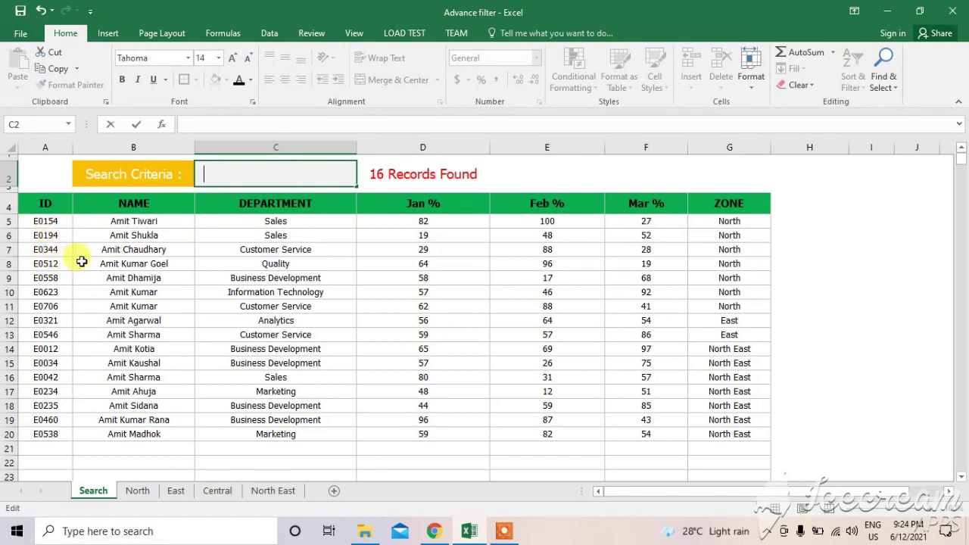
# Search employee ID e0512 for its single record, then re-enter 'amit' to restore 16 results
pyautogui.write('e0512')
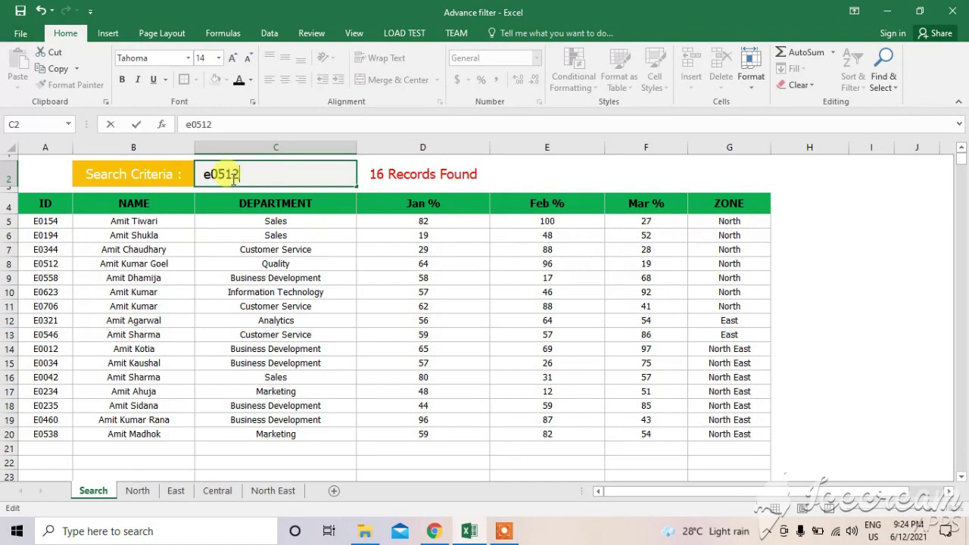
pyautogui.press('Return')
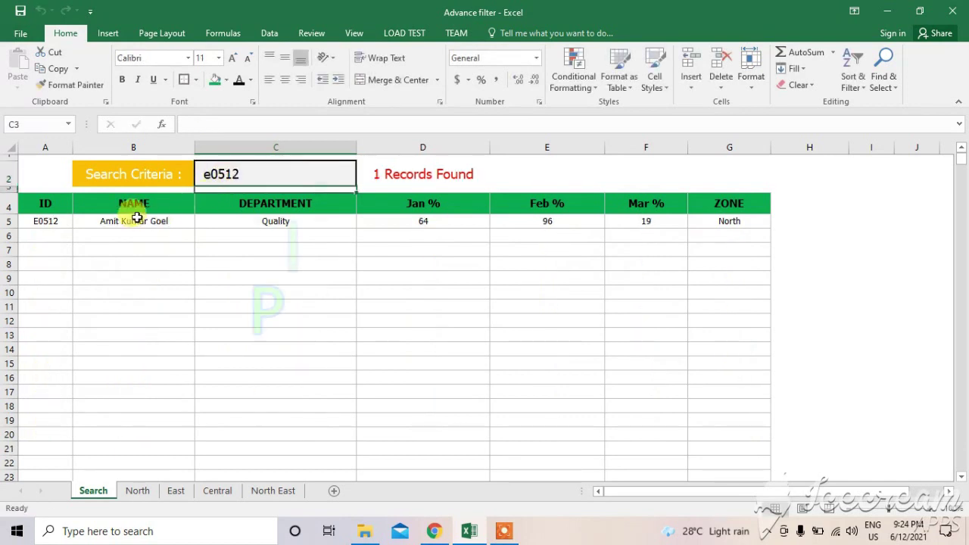
pyautogui.doubleClick(243, 173)
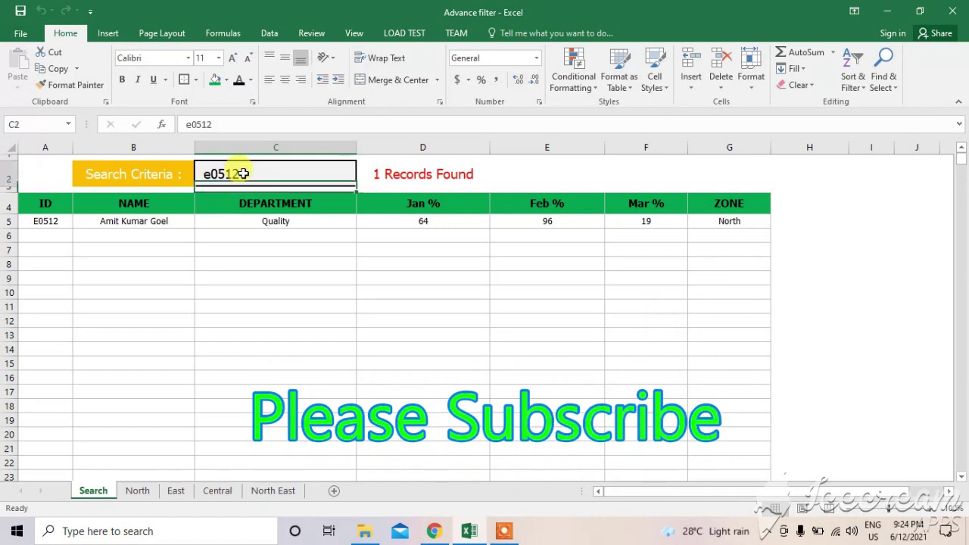
pyautogui.press('BackSpace')
pyautogui.press('BackSpace')
pyautogui.press('BackSpace')
pyautogui.press('BackSpace')
pyautogui.press('BackSpace')
pyautogui.write('amit')
pyautogui.press('Return')
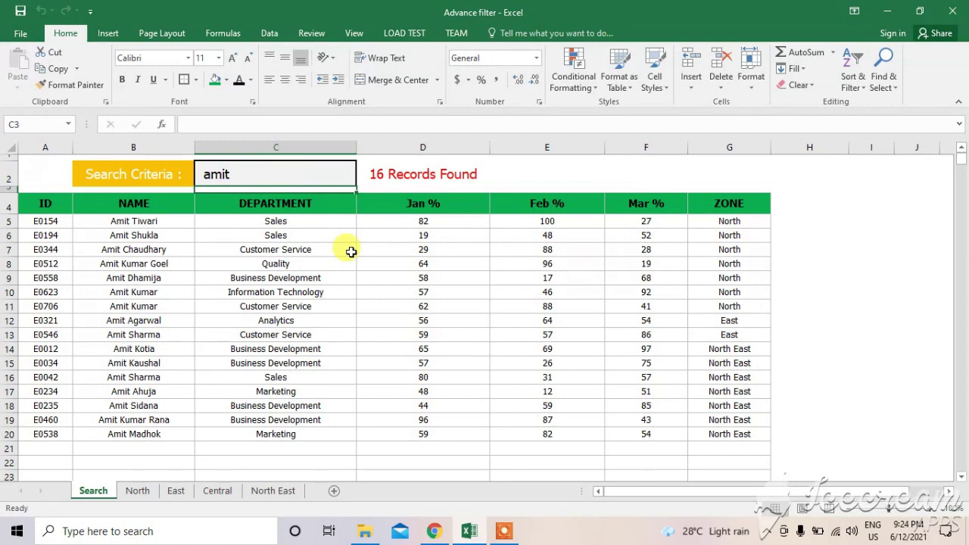
pyautogui.doubleClick(265, 176)
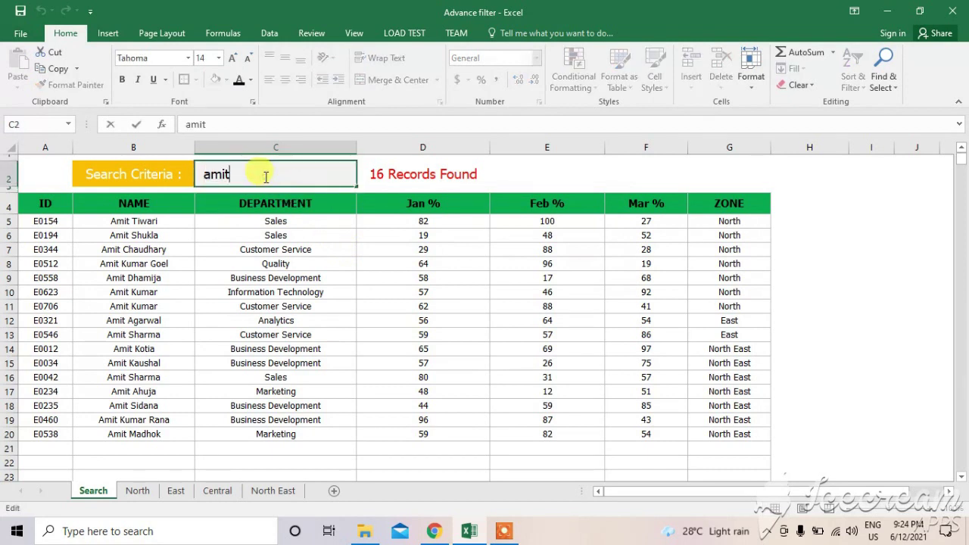
pyautogui.press('BackSpace')
pyautogui.press('BackSpace')
pyautogui.press('BackSpace')
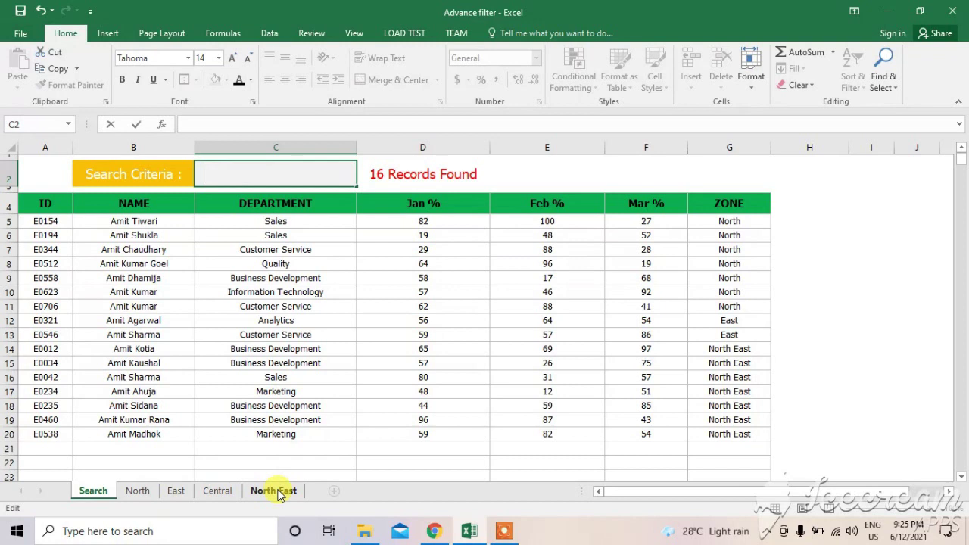
pyautogui.write('sales')
pyautogui.press('Return')
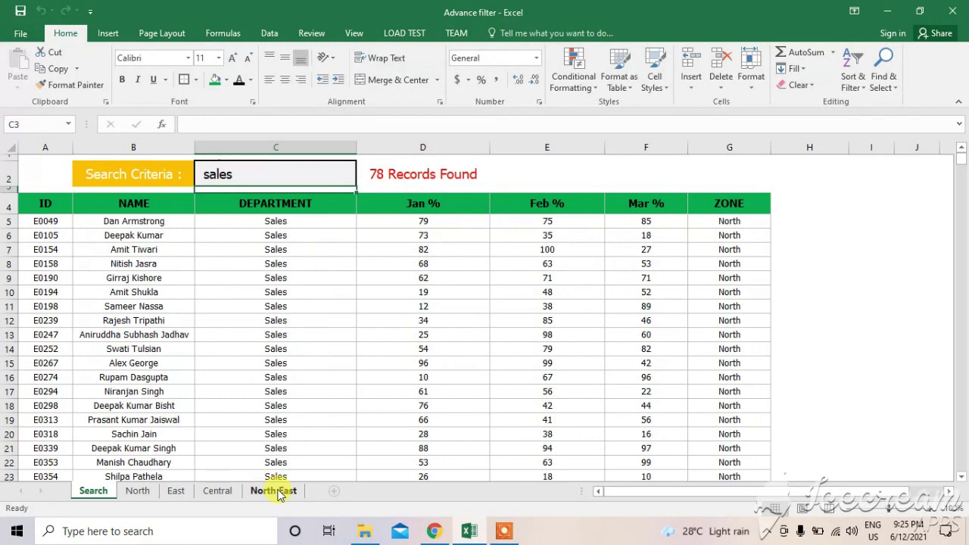
pyautogui.moveTo(145, 220); pyautogui.dragTo(165, 463)
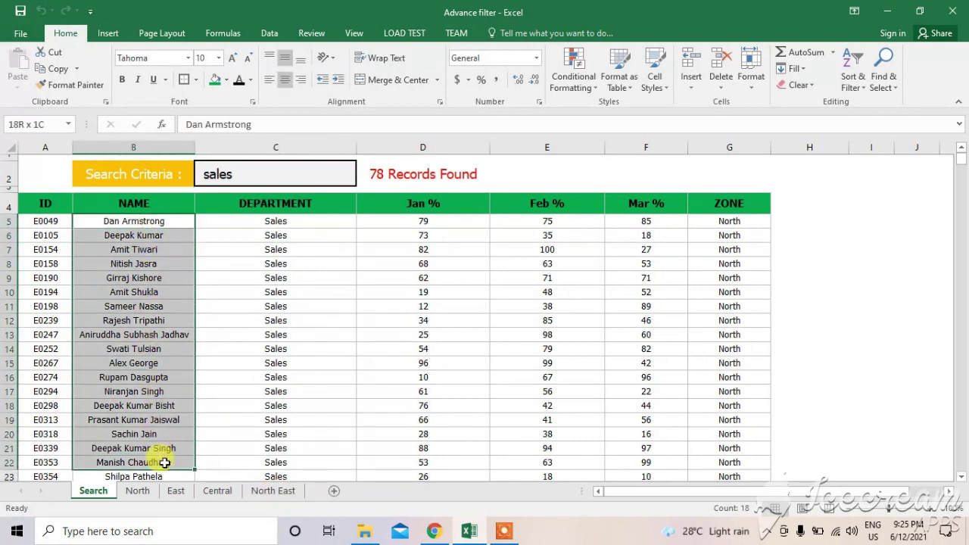
pyautogui.doubleClick(271, 178)
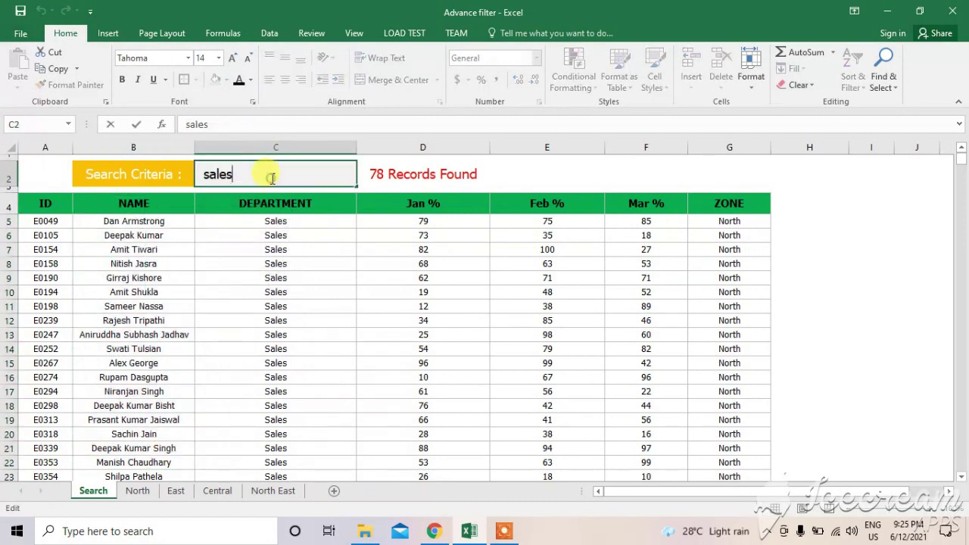
pyautogui.press('BackSpace')
pyautogui.press('BackSpace')
pyautogui.press('BackSpace')
pyautogui.press('BackSpace')
pyautogui.press('BackSpace')
pyautogui.write('amit')
pyautogui.press('Return')
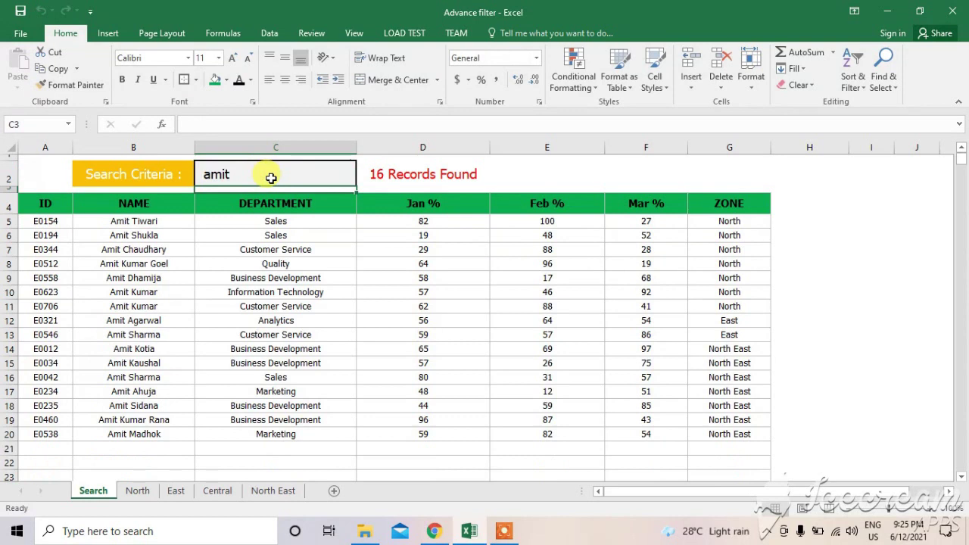
# Copy 'Marketing' from C17, clear C2 and paste it there to list 75 Marketing records
pyautogui.click(276, 391)
pyautogui.moveTo(250, 124); pyautogui.dragTo(123, 126)
pyautogui.hotkey('ctrl', 'c')
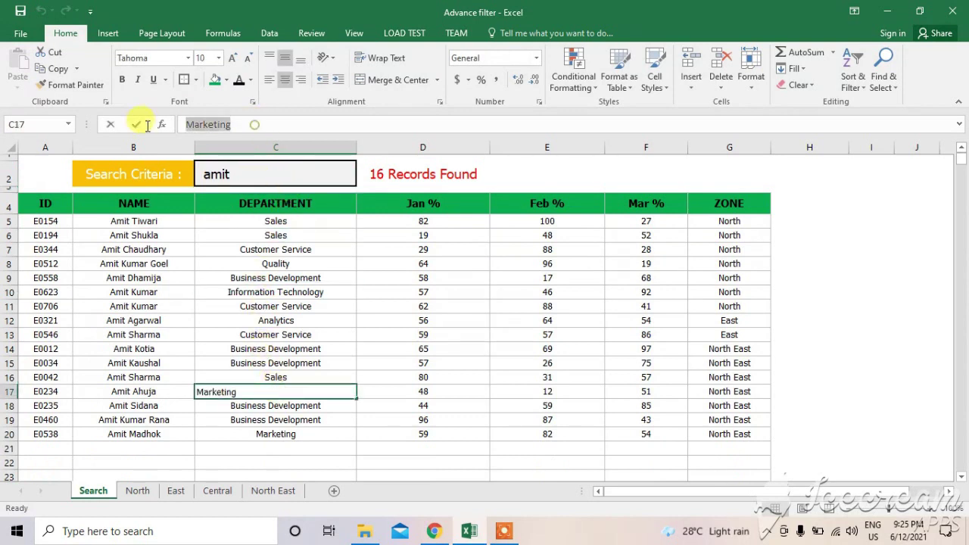
pyautogui.doubleClick(237, 171)
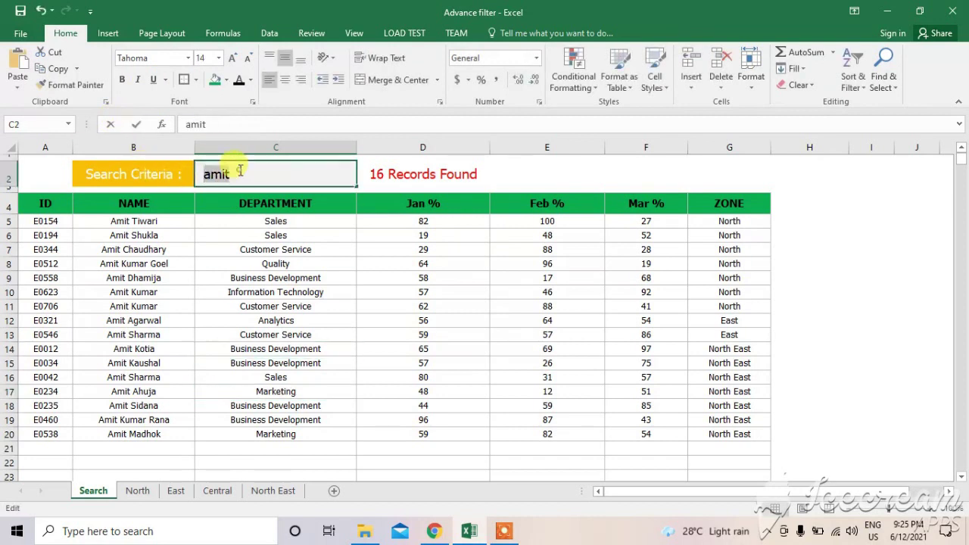
pyautogui.press('BackSpace')
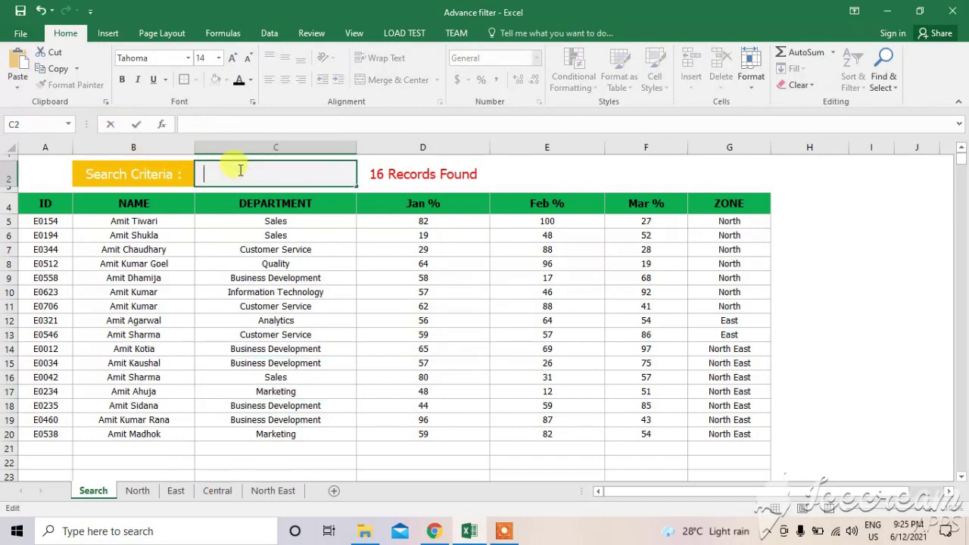
pyautogui.press('Return')
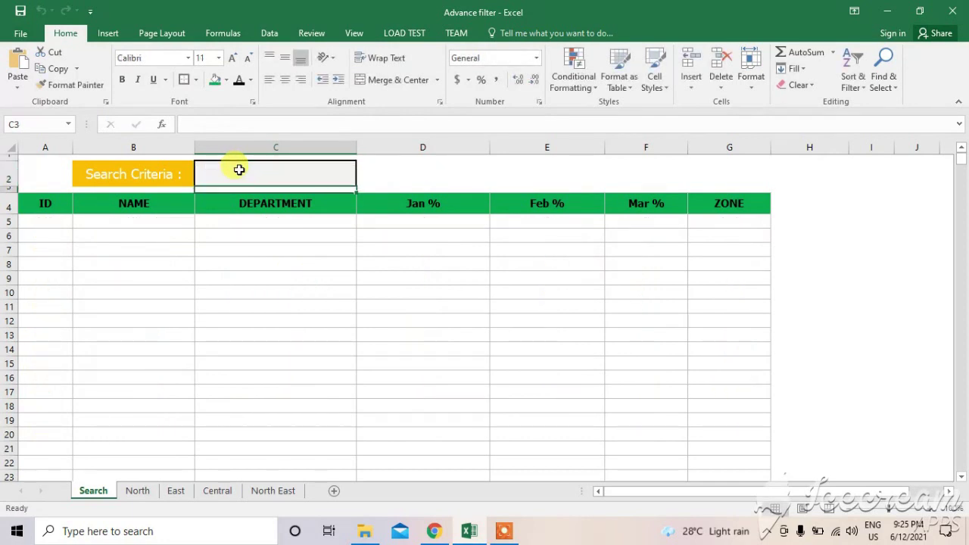
pyautogui.click(238, 170)
pyautogui.hotkey('ctrl', 'v')
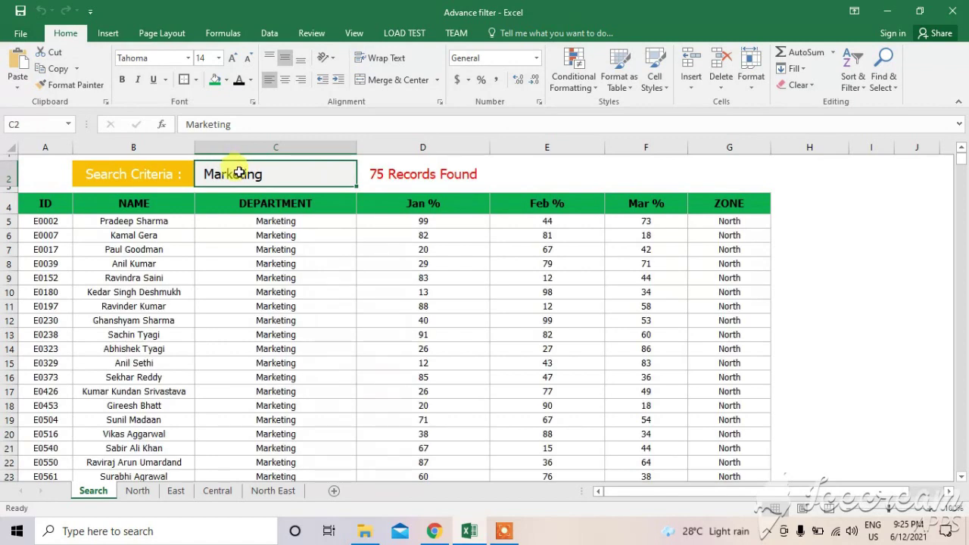
# Check the D2 count formula, then replace Marketing with 'amit' in C2
pyautogui.click(386, 176)
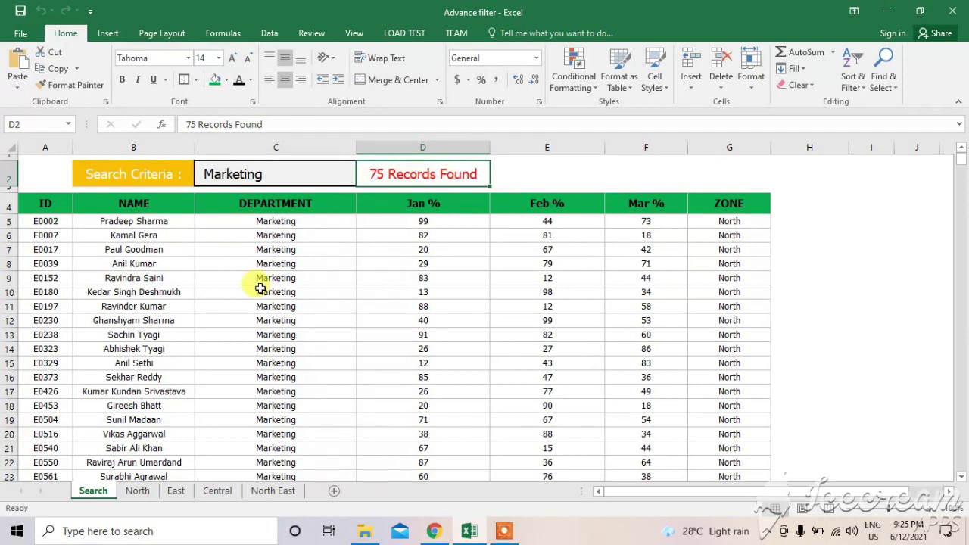
pyautogui.doubleClick(276, 176)
pyautogui.doubleClick(277, 177)
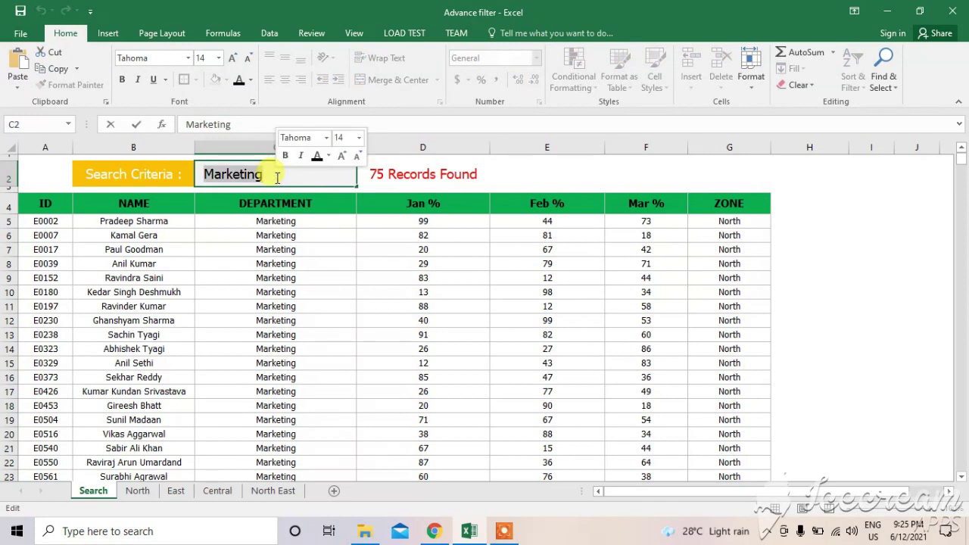
pyautogui.write('amit')
pyautogui.press('Return')
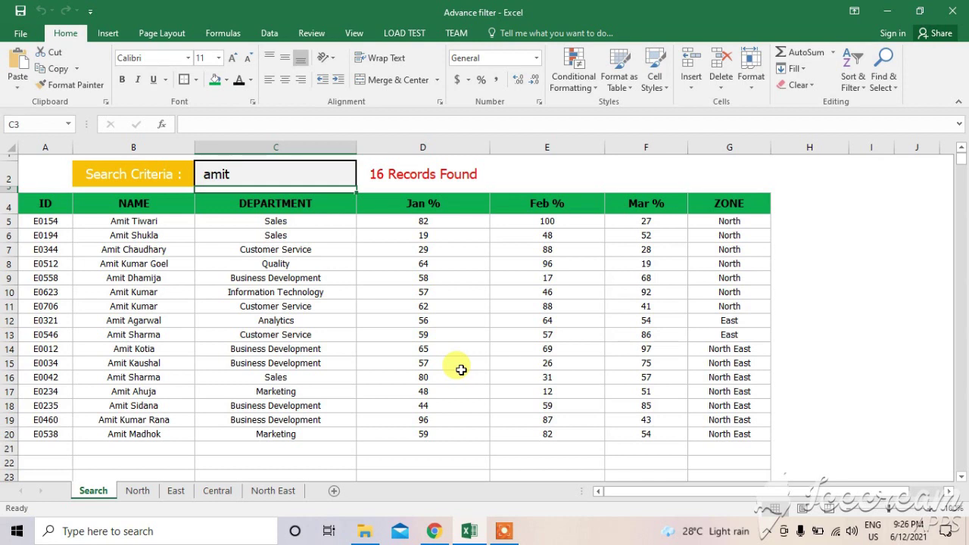
# Switch to Chrome and scroll the blog to the 'Employee Database using excel' post
pyautogui.click(435, 532)
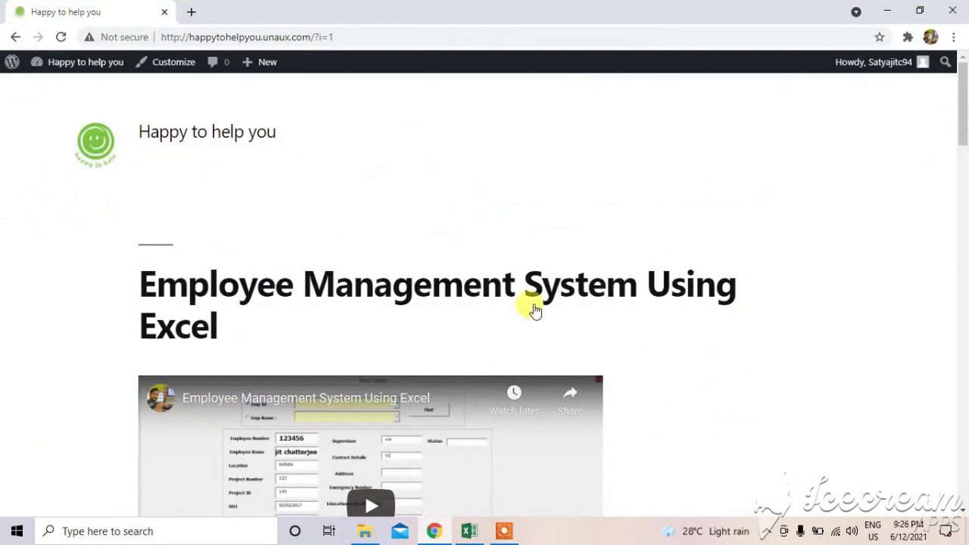
pyautogui.click(368, 37)
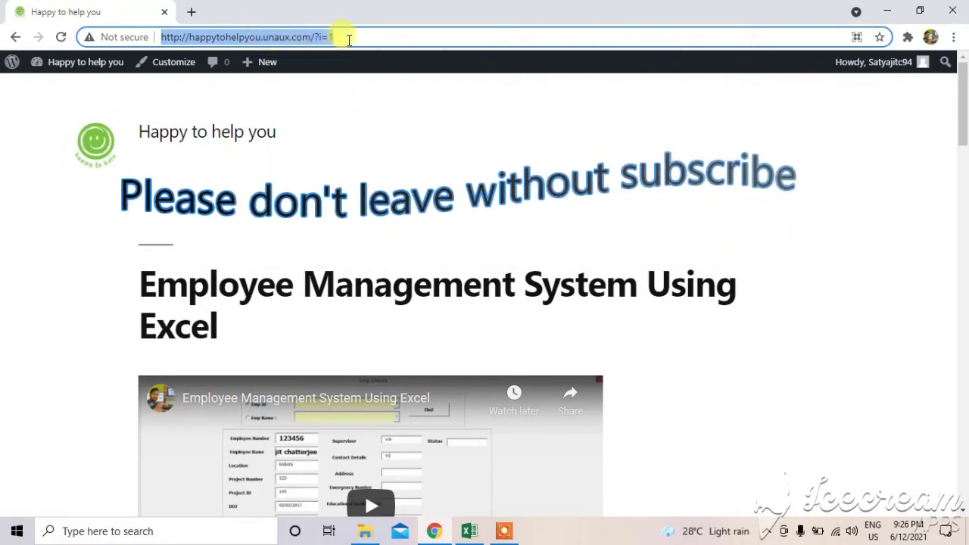
pyautogui.click(965, 137)
pyautogui.moveTo(964, 138)
pyautogui.mouseDown()
pyautogui.moveTo(963, 205)
pyautogui.moveTo(963, 177)
pyautogui.mouseUp()
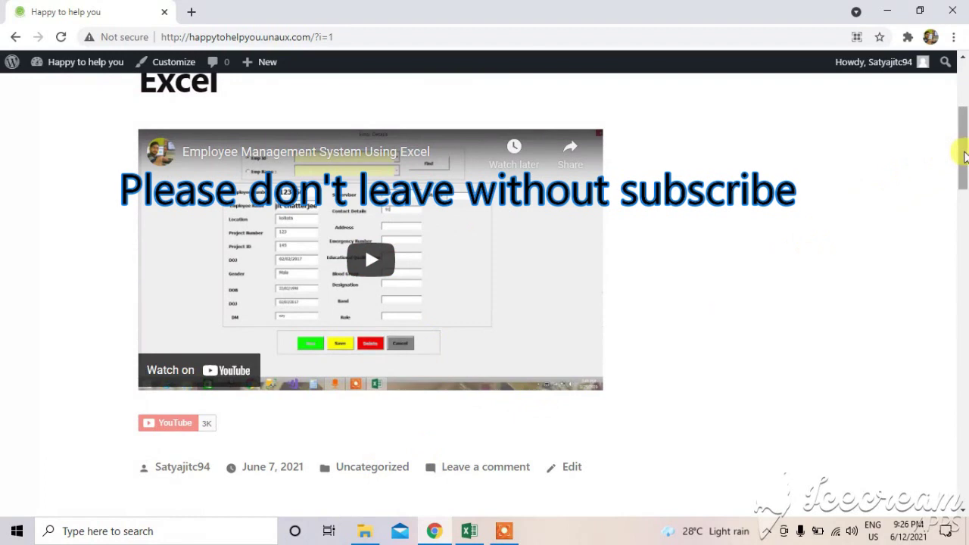
pyautogui.moveTo(963, 156); pyautogui.dragTo(966, 216)
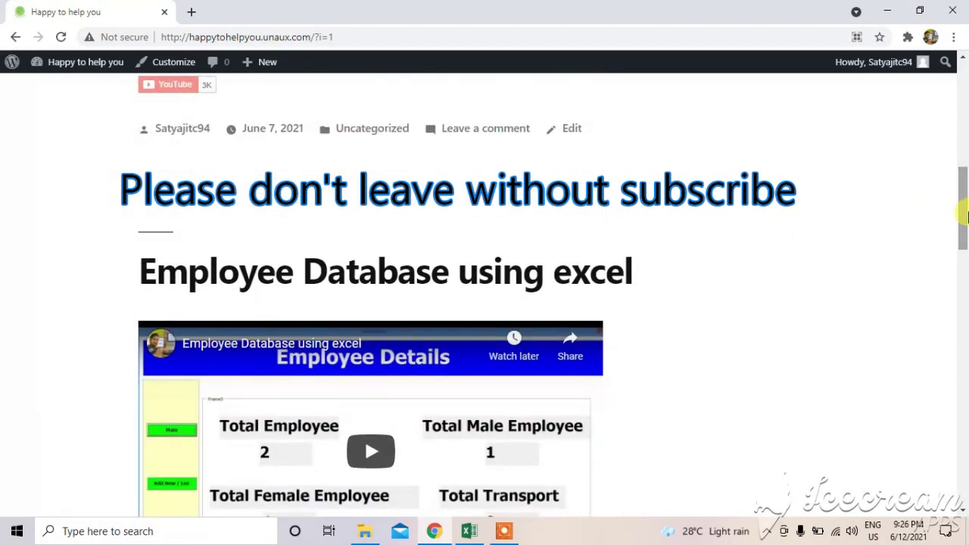